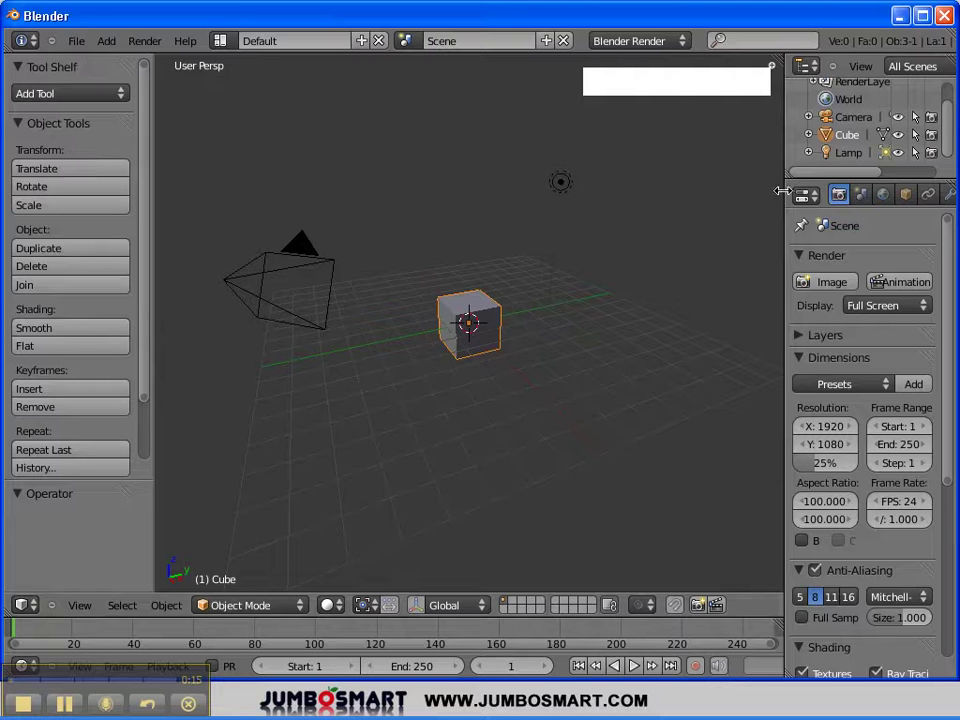
Step: Enlarge the Outliner to show every scene entry and select World, Camera, Cube and Lamp in turn
drag(850, 183, 850, 224)
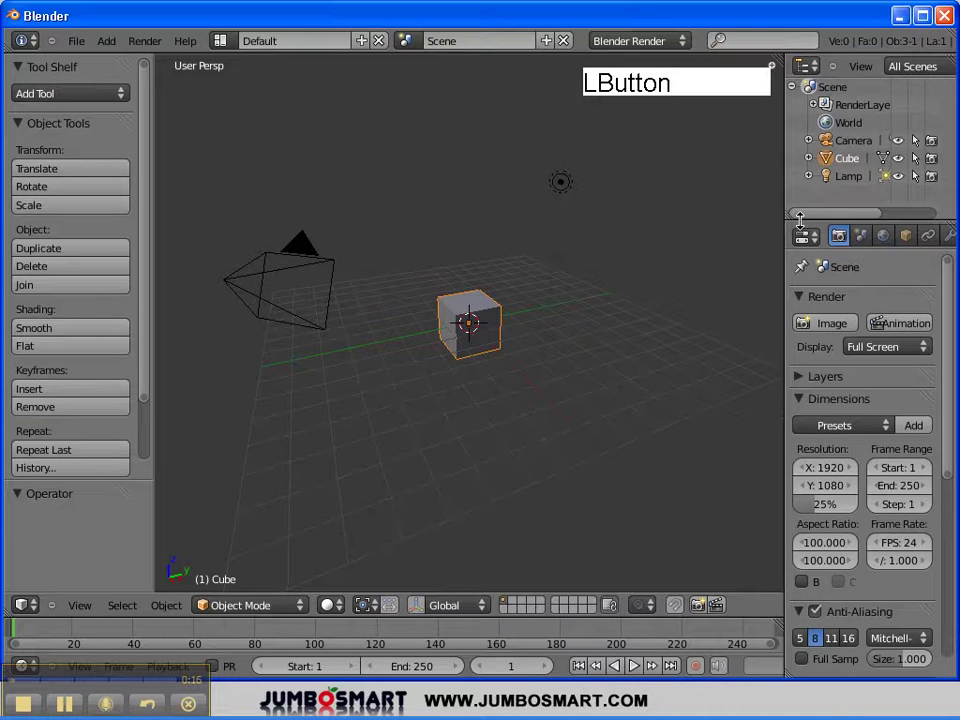
click(846, 120)
click(843, 142)
click(842, 158)
click(846, 177)
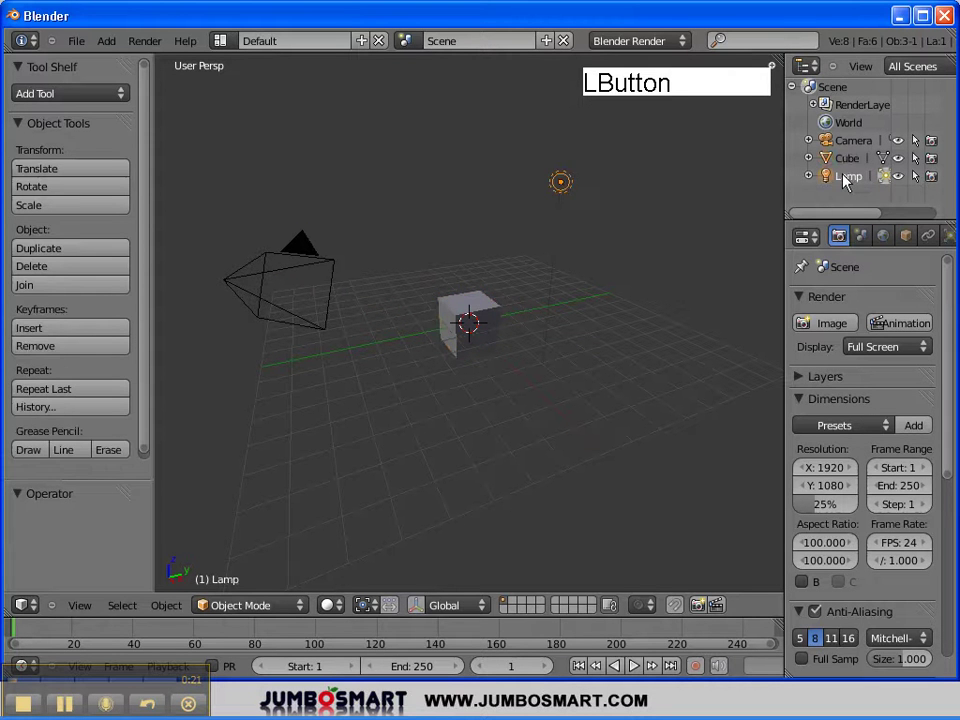
Step: Select the objects directly in the 3D viewport one after another, ending with the cube selected
right_click(481, 317)
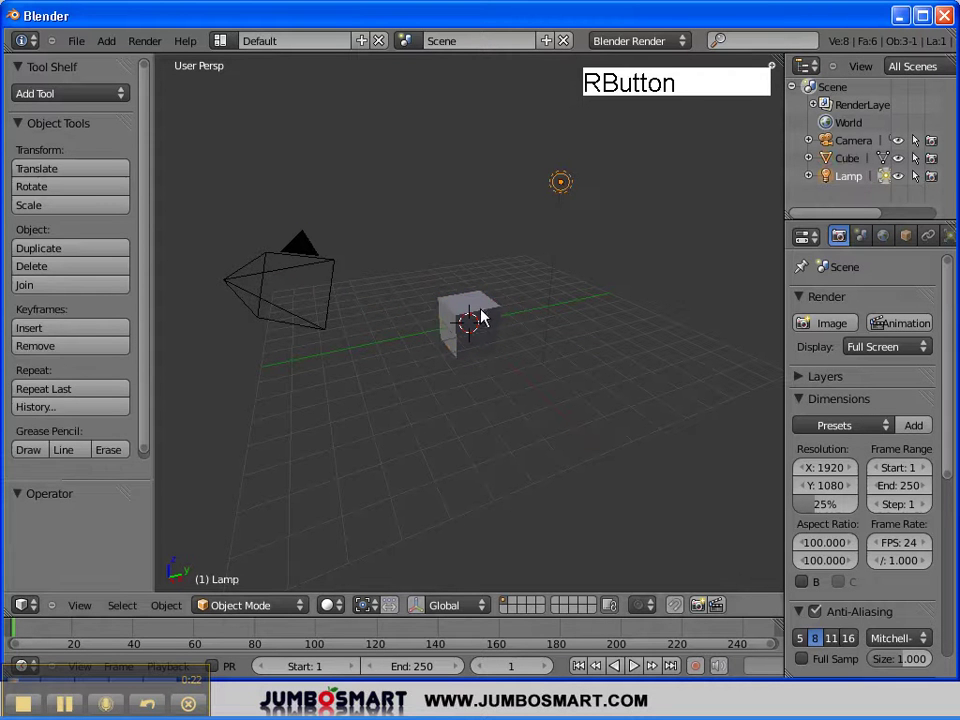
right_click(334, 293)
right_click(561, 182)
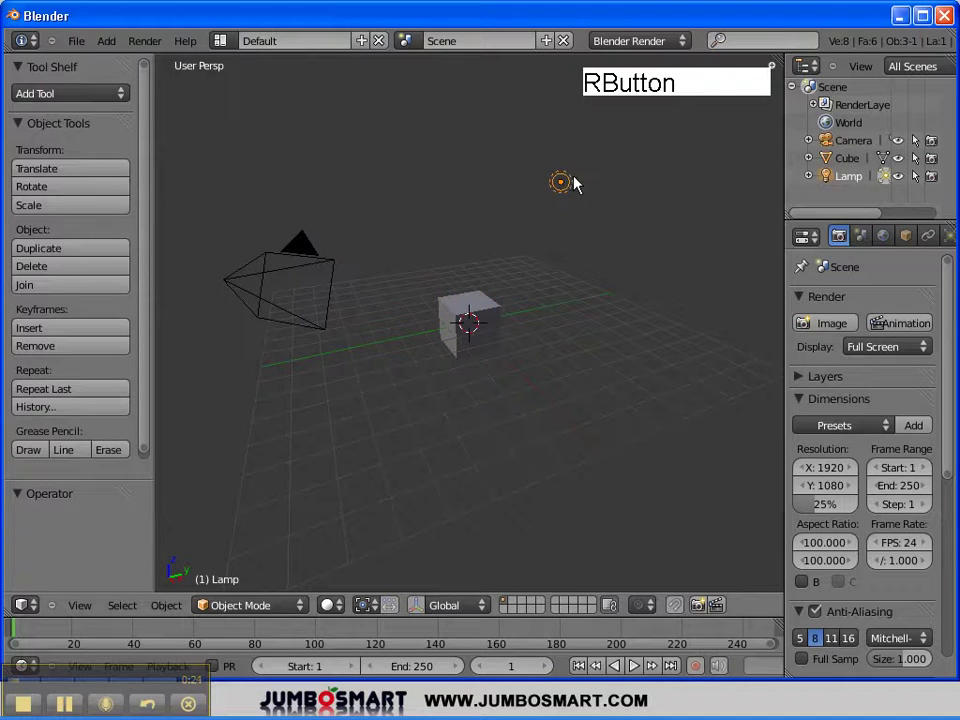
right_click(492, 292)
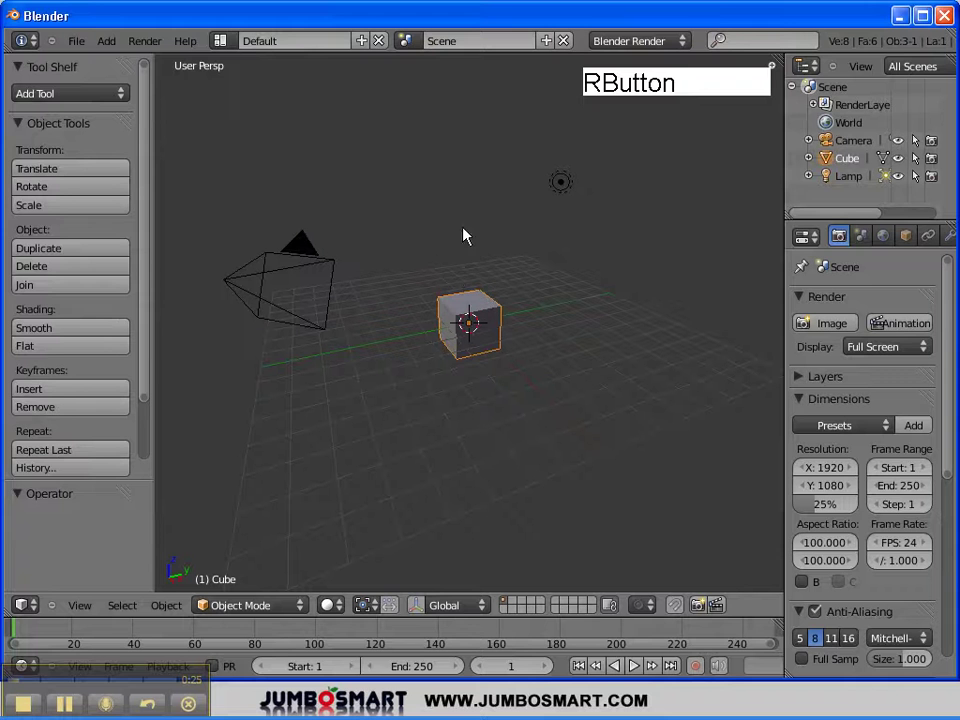
Step: Enable the 3D transform manipulator and move the cube about -1.431 along the Y axis
click(417, 606)
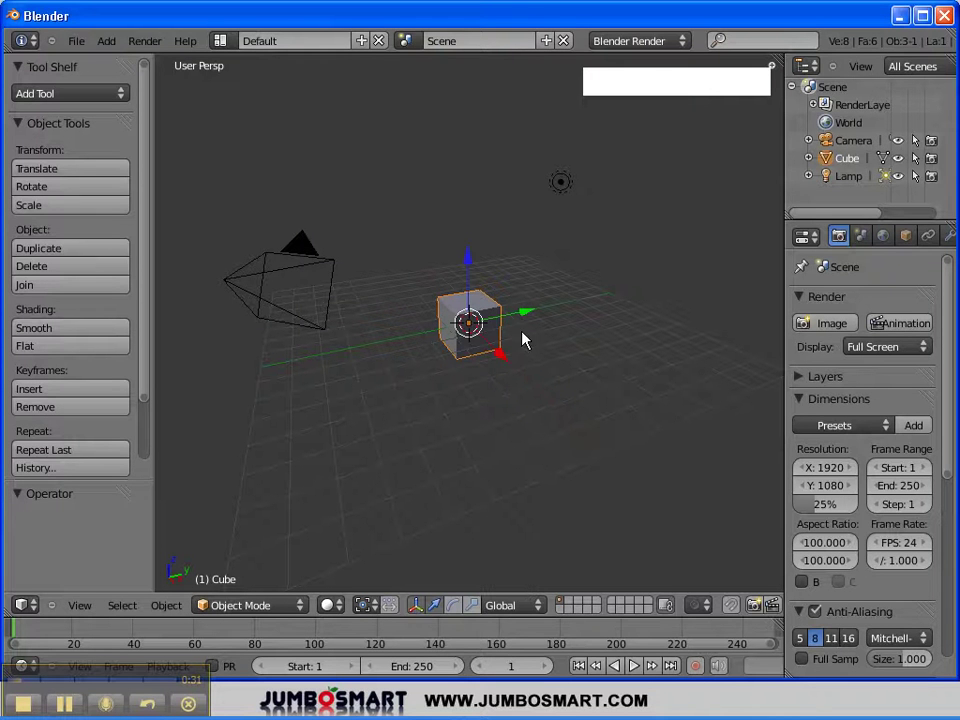
drag(527, 316, 556, 270)
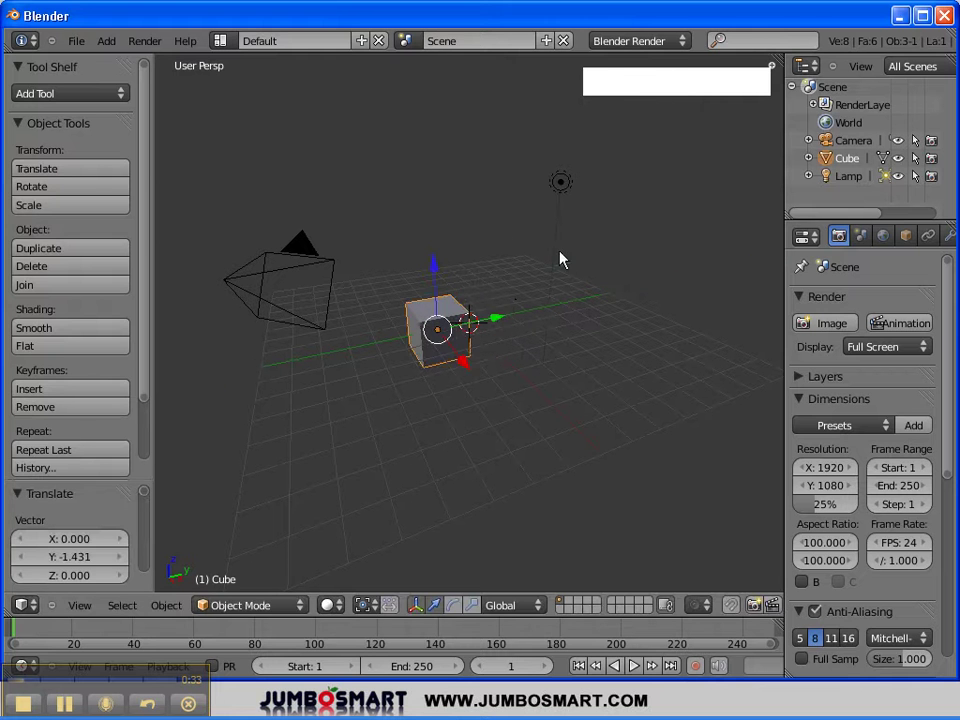
Step: Move the lamp about -0.397 along Y, and shift the camera slightly along Y and about -0.011 along Z
right_click(563, 190)
mouse_move(619, 184)
mouse_down()
mouse_move(660, 183)
mouse_move(600, 186)
mouse_up()
right_click(306, 268)
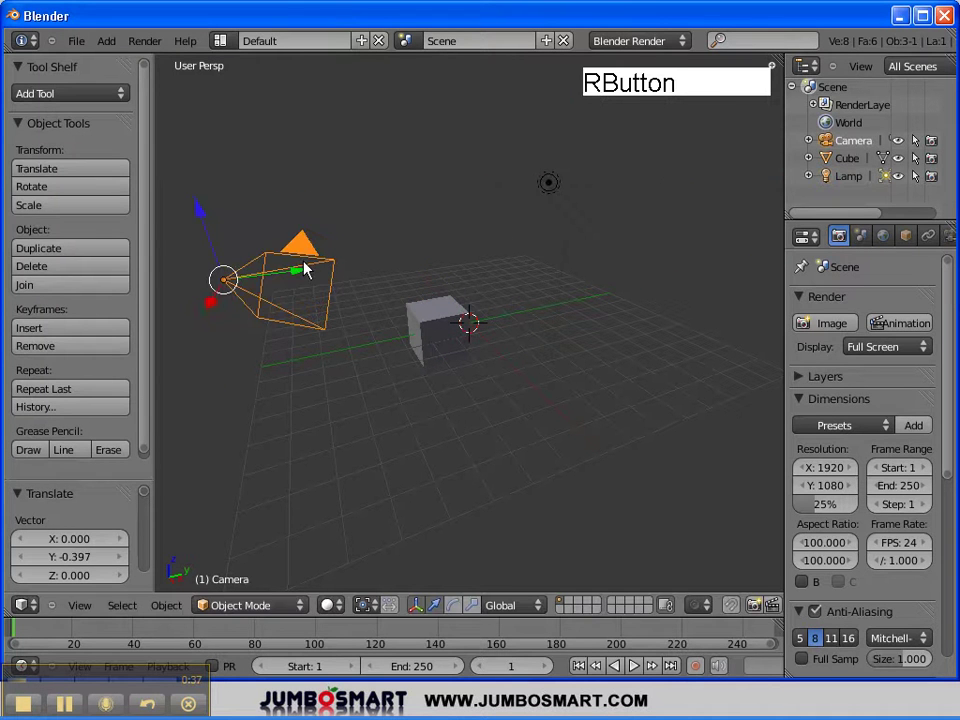
drag(300, 272, 335, 268)
mouse_move(226, 212)
mouse_down()
mouse_move(223, 223)
mouse_move(226, 214)
mouse_up()
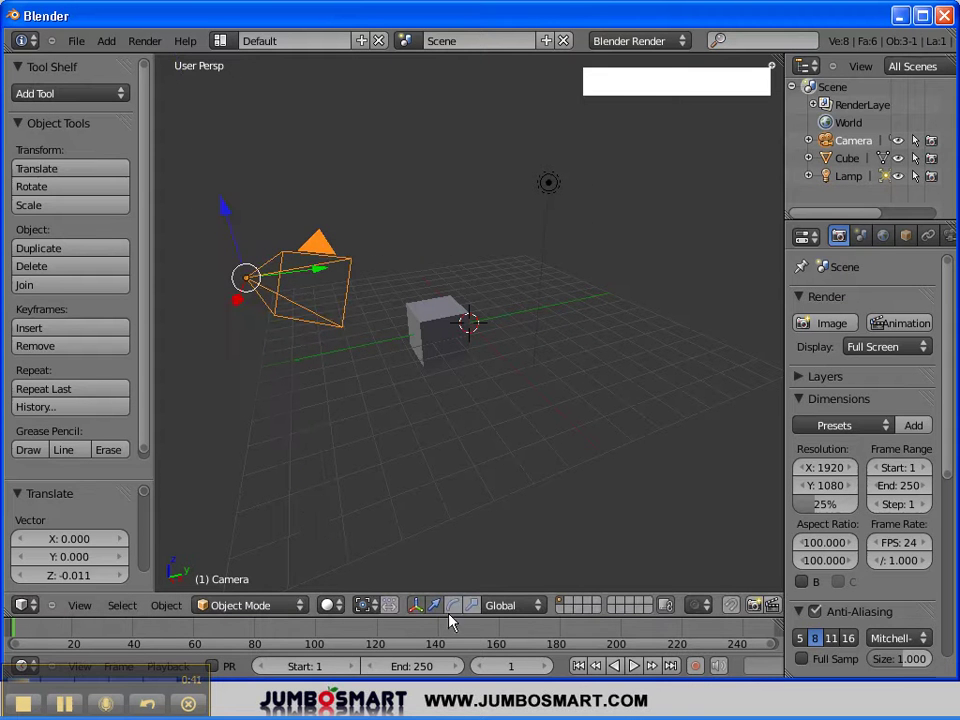
Step: Rotate the cube around its vertical Z axis by about -0.301 using the rotate manipulator
right_click(420, 326)
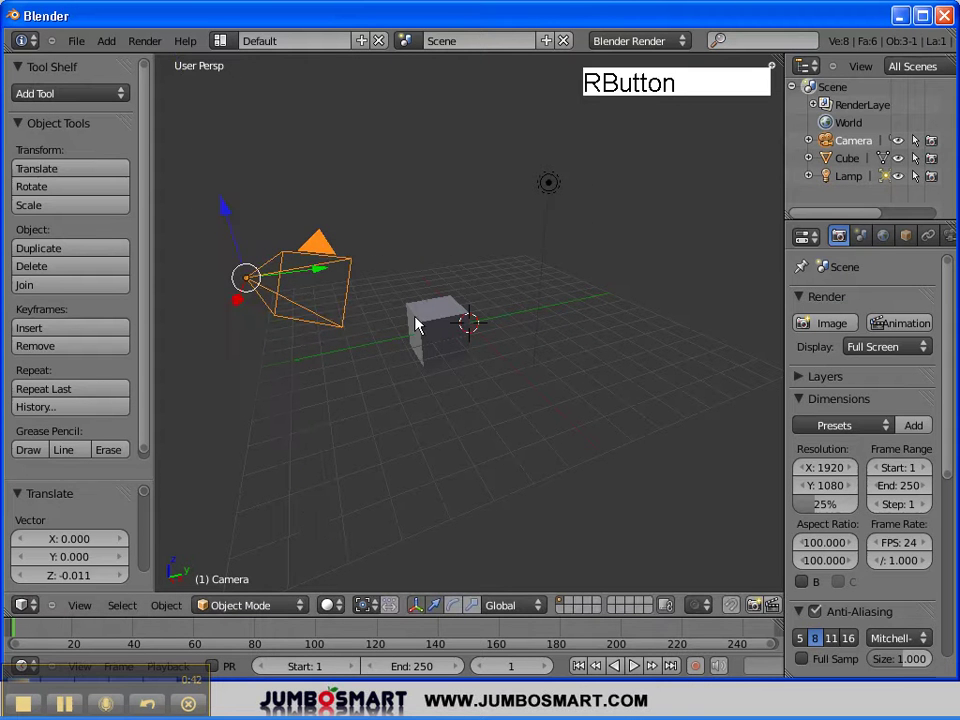
click(452, 608)
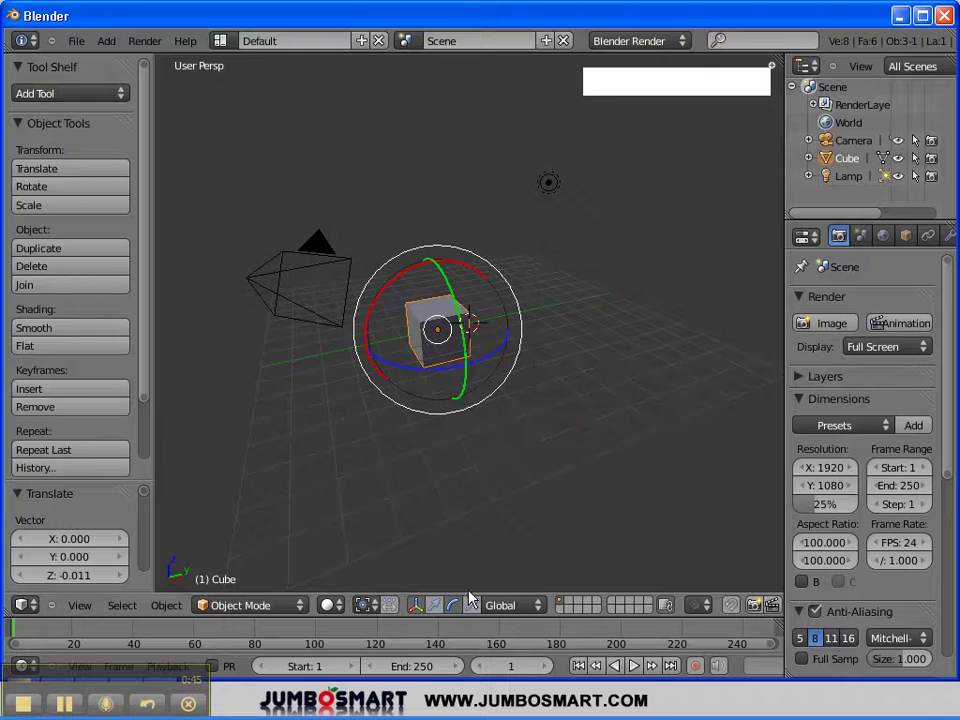
mouse_move(418, 374)
mouse_down()
mouse_move(452, 373)
mouse_move(430, 374)
mouse_up()
Step: Switch to the scale manipulator with Local orientation and stretch the cube along its X axis by about 3.195
click(473, 606)
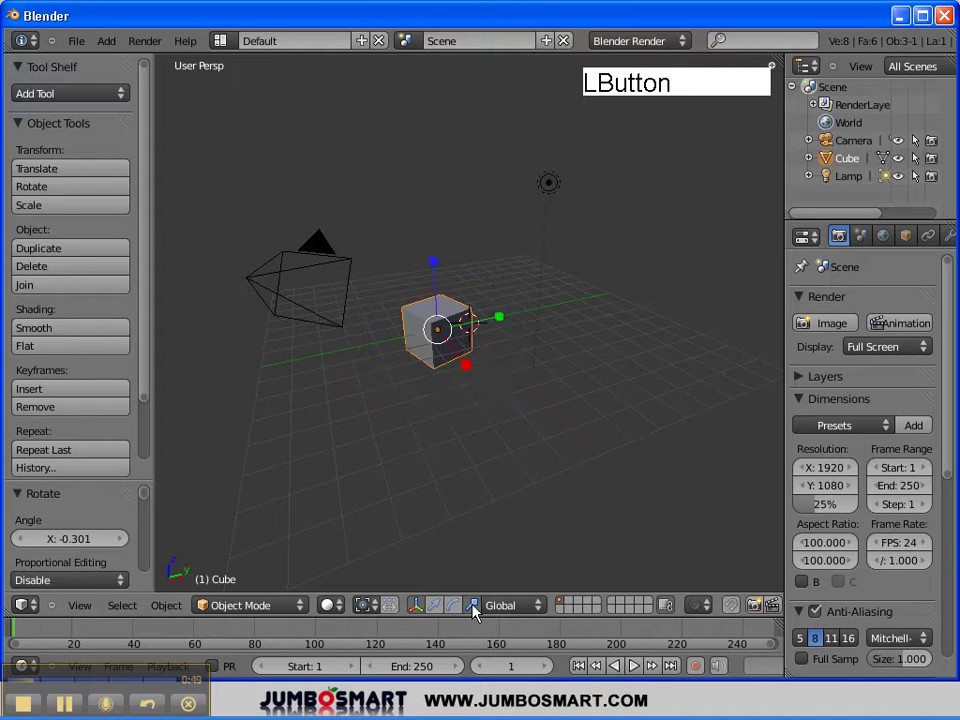
click(505, 606)
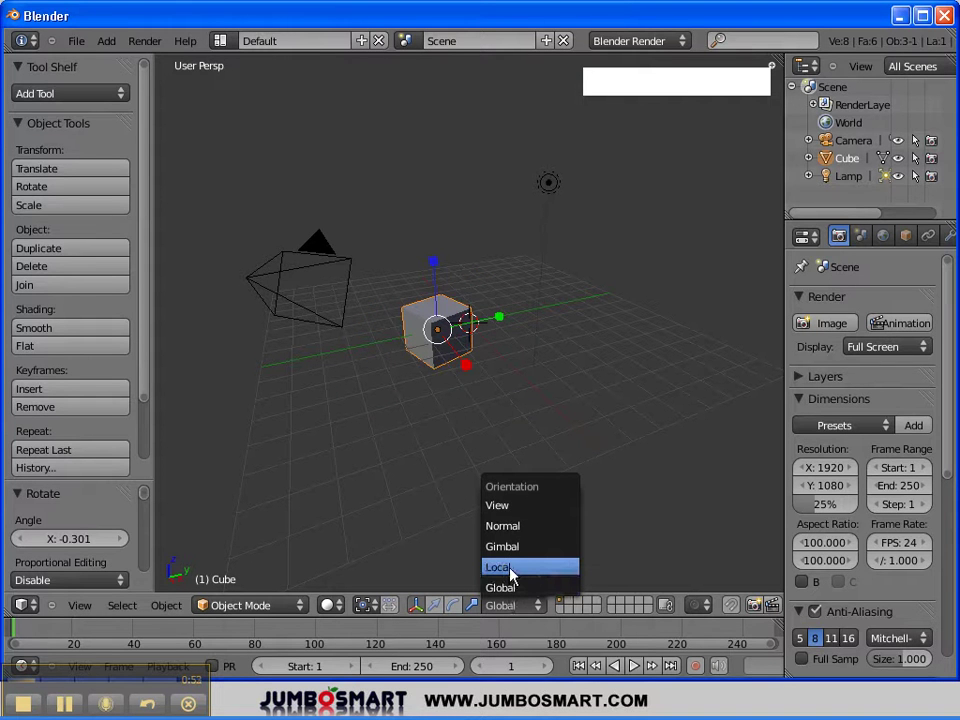
click(511, 569)
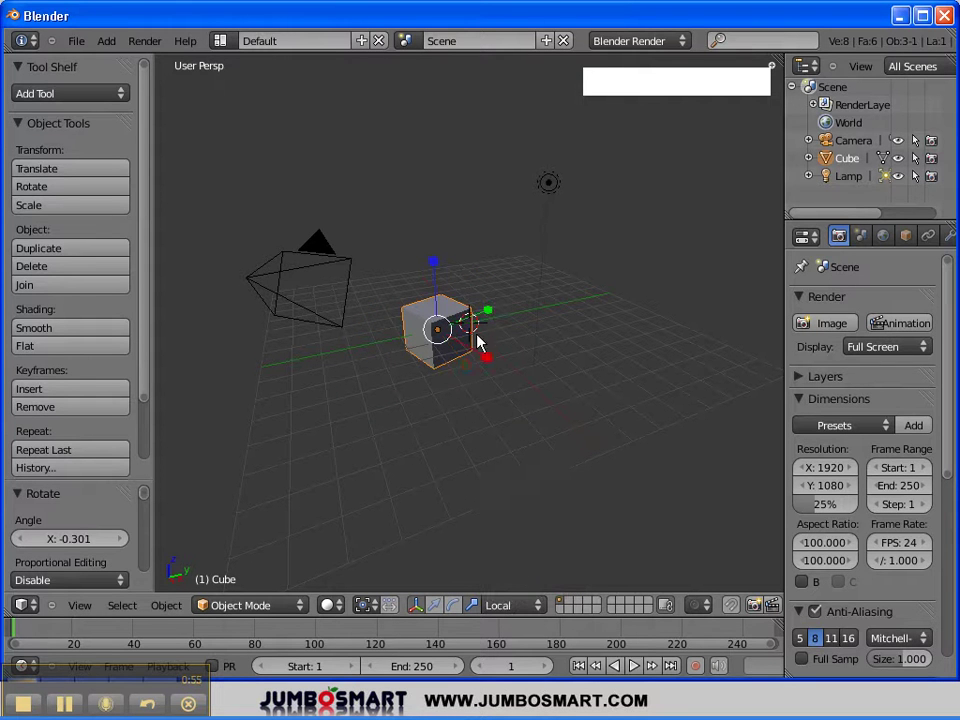
drag(482, 358, 570, 430)
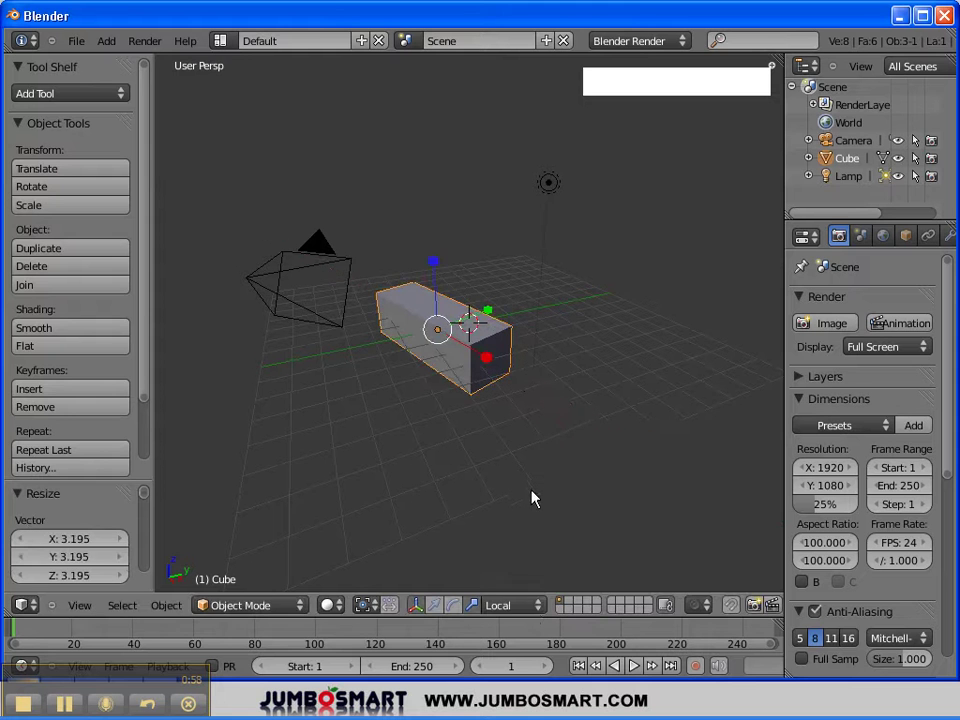
Step: Set the transform orientation to Global and scale the cube by about 0.927 along X and 1.606 along Y
click(531, 604)
click(533, 584)
mouse_move(465, 364)
mouse_down()
mouse_move(491, 407)
mouse_move(467, 375)
mouse_move(474, 360)
mouse_up()
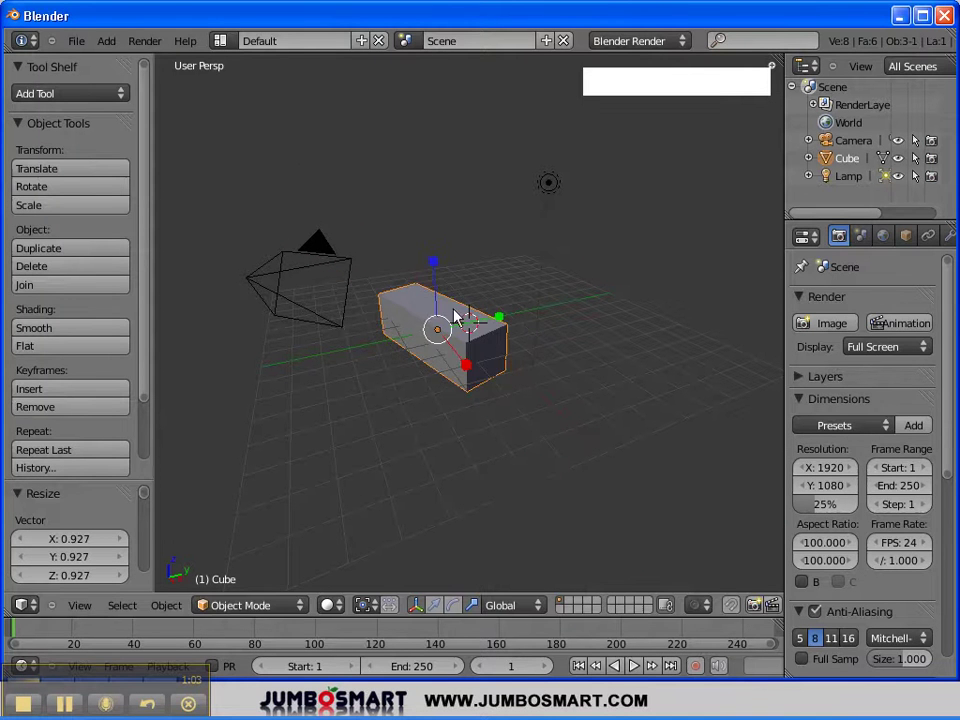
drag(499, 317, 540, 311)
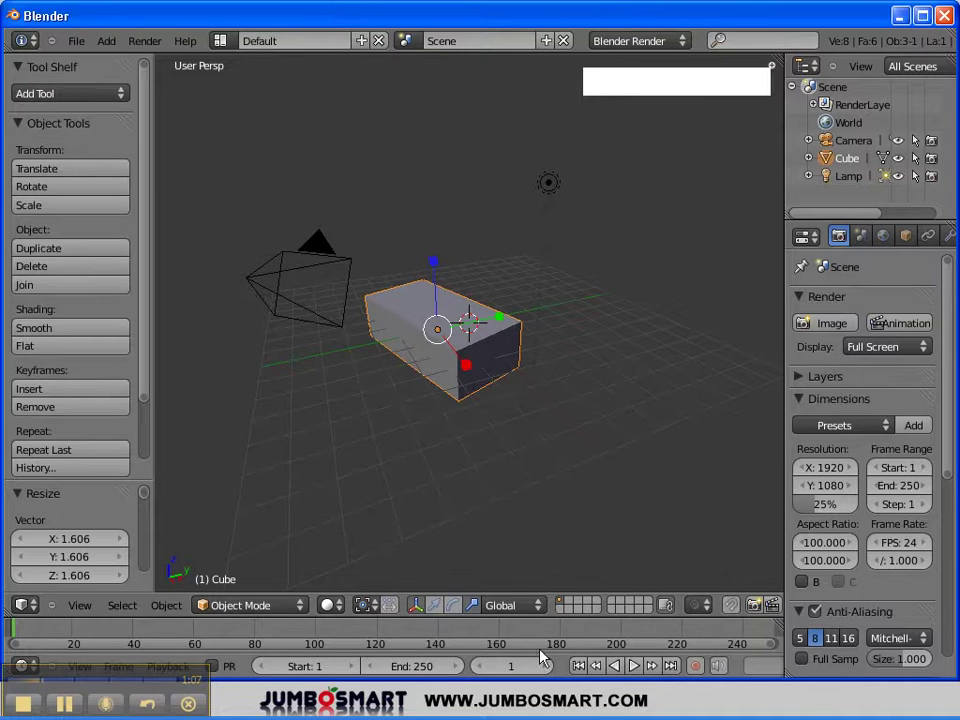
Step: Set the transform orientation back to Local and scale the cube along its Y axis by about 1.998
click(531, 608)
click(510, 568)
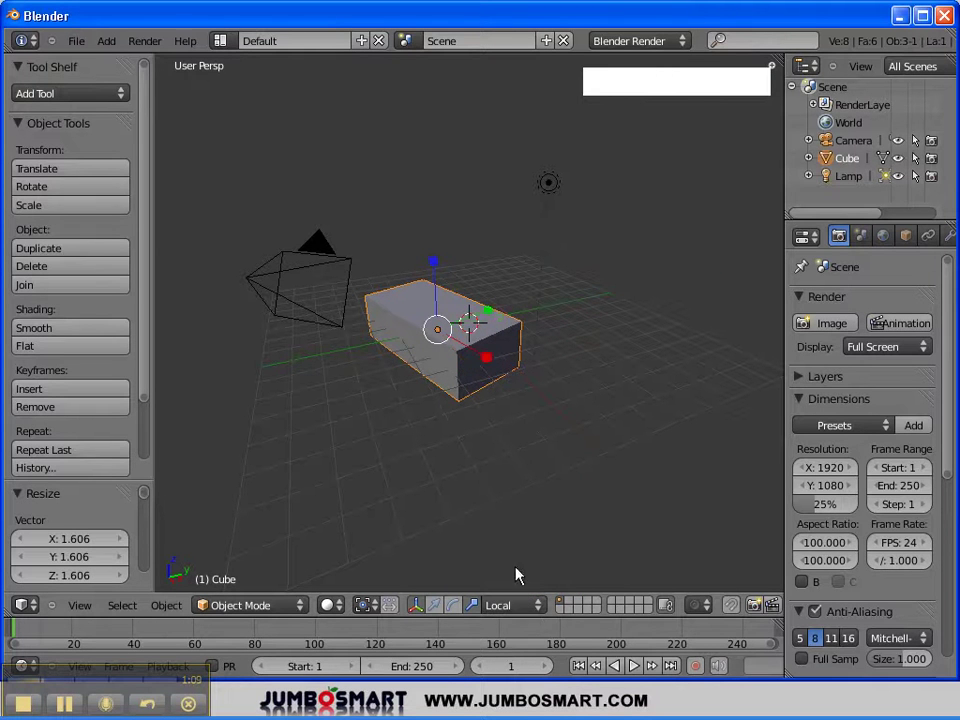
drag(491, 316, 542, 289)
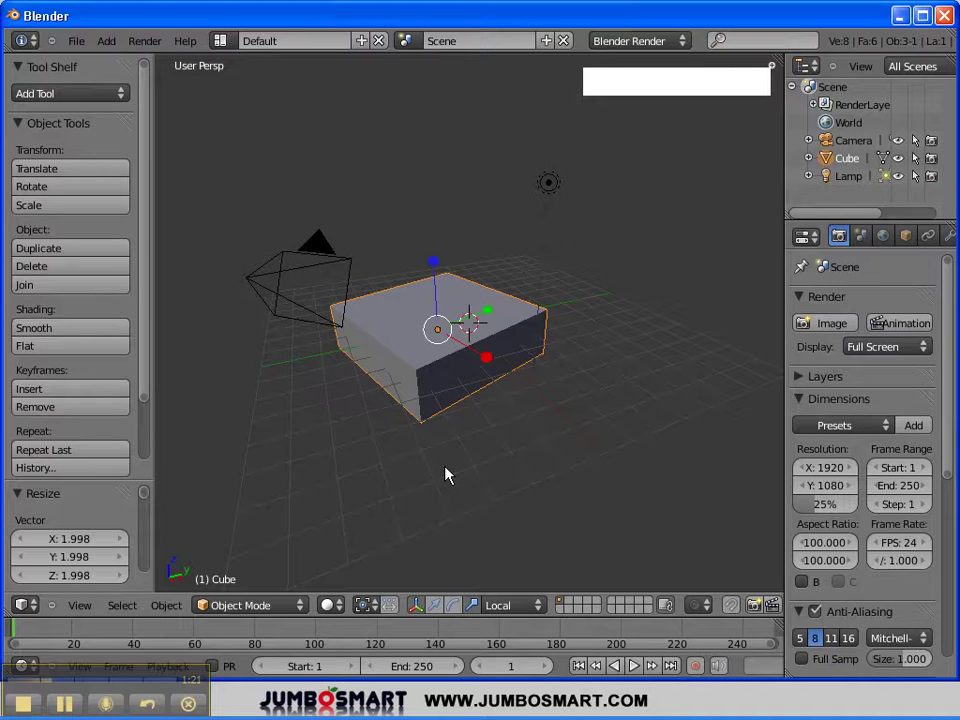
Step: Orbit the 3D view around the flattened cube
middle_drag(447, 476, 459, 456)
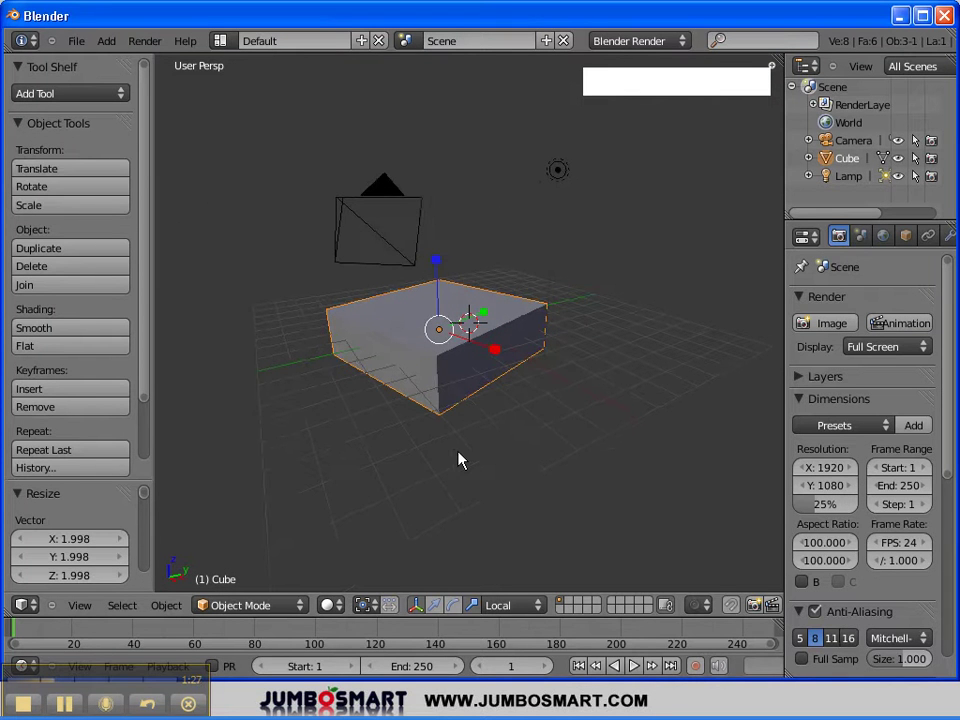
key(alt)
alt+drag(459, 460, 433, 454)
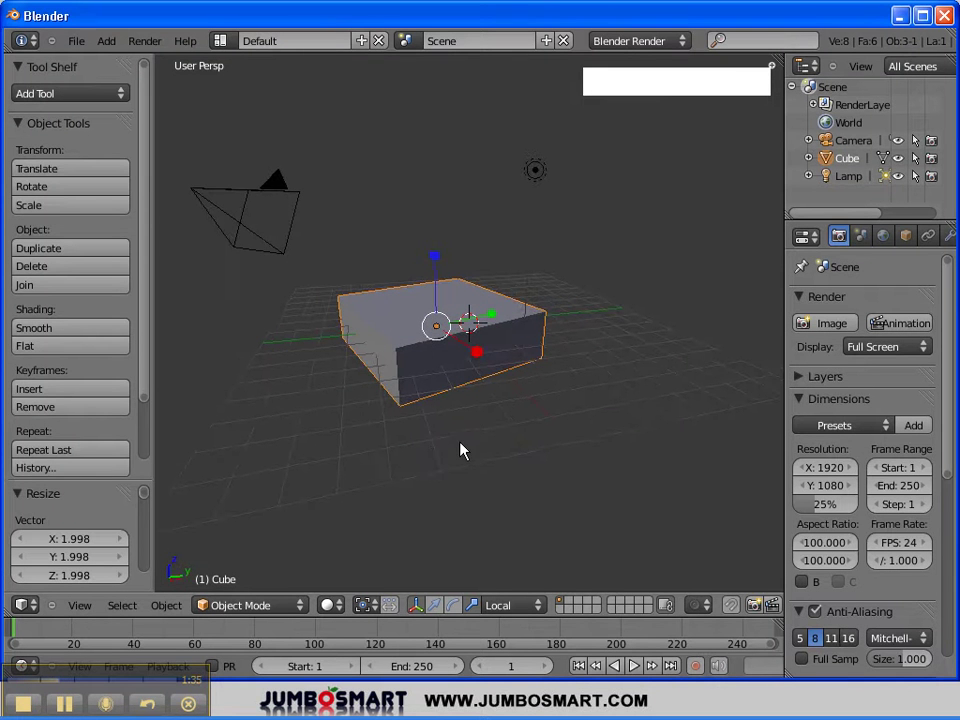
Step: Zoom the 3D view in and out on the cube, finishing slightly closer to it
scroll(461, 450, up, 3)
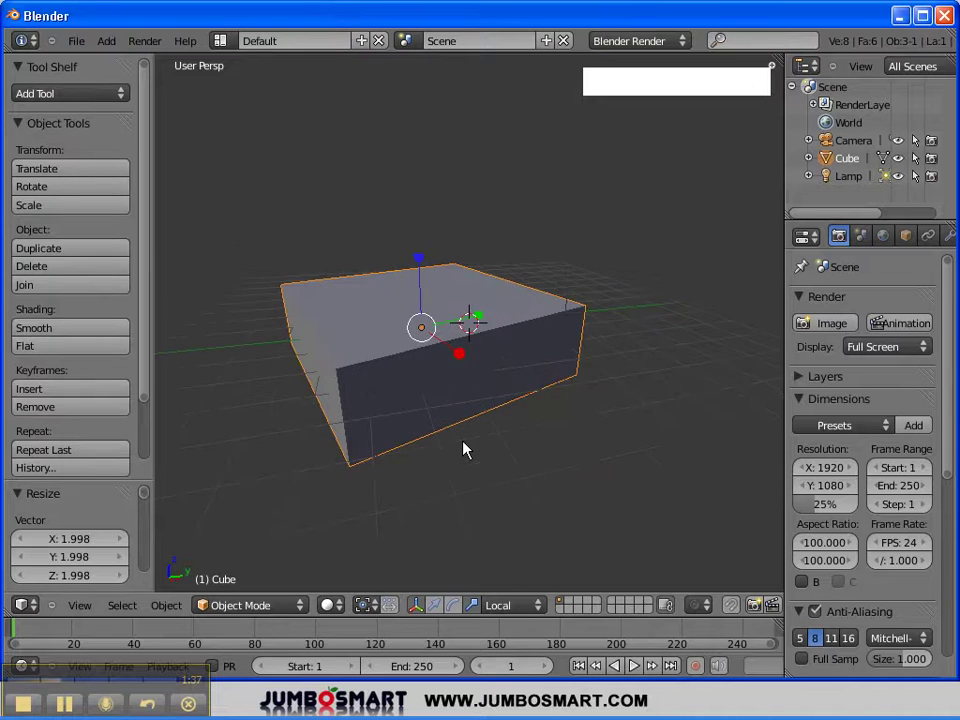
scroll(463, 449, down, 1)
scroll(463, 450, up, 1)
scroll(463, 451, down, 1)
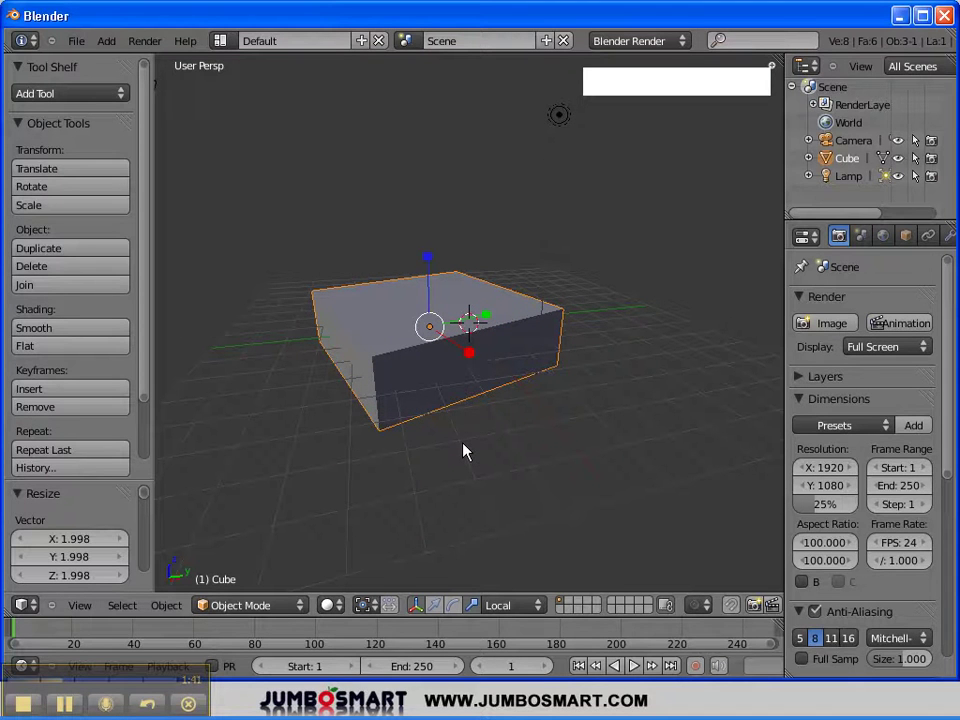
key(alt)
mouse_move(463, 451)
ctrl+alt+mouse_down()
mouse_move(439, 476)
mouse_move(455, 452)
ctrl+alt+mouse_up()
middle_drag(456, 452, 435, 468)
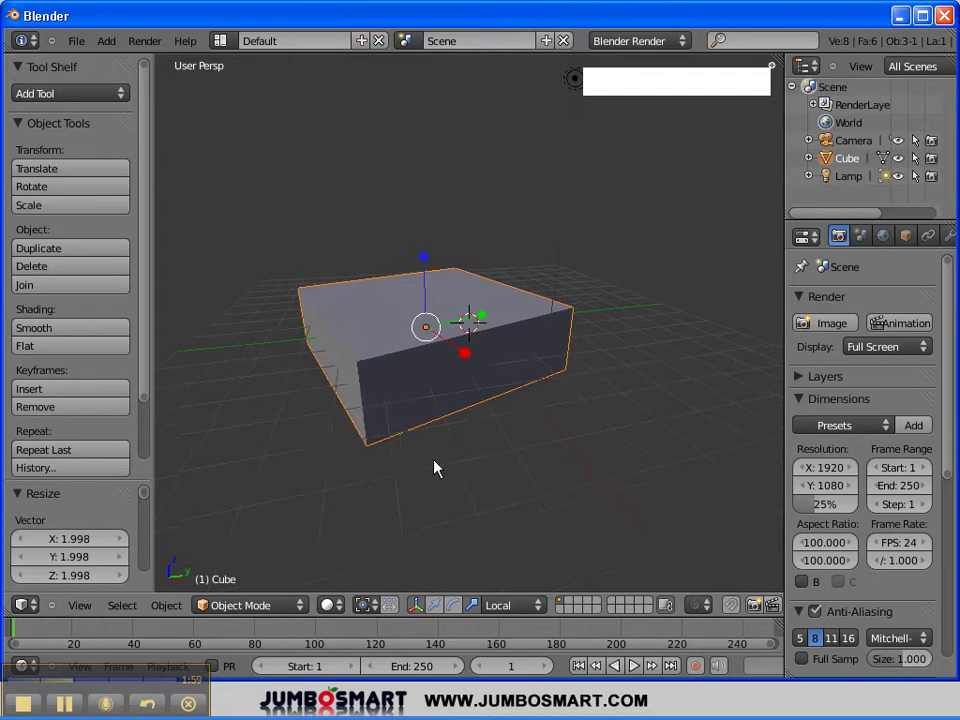
key(alt)
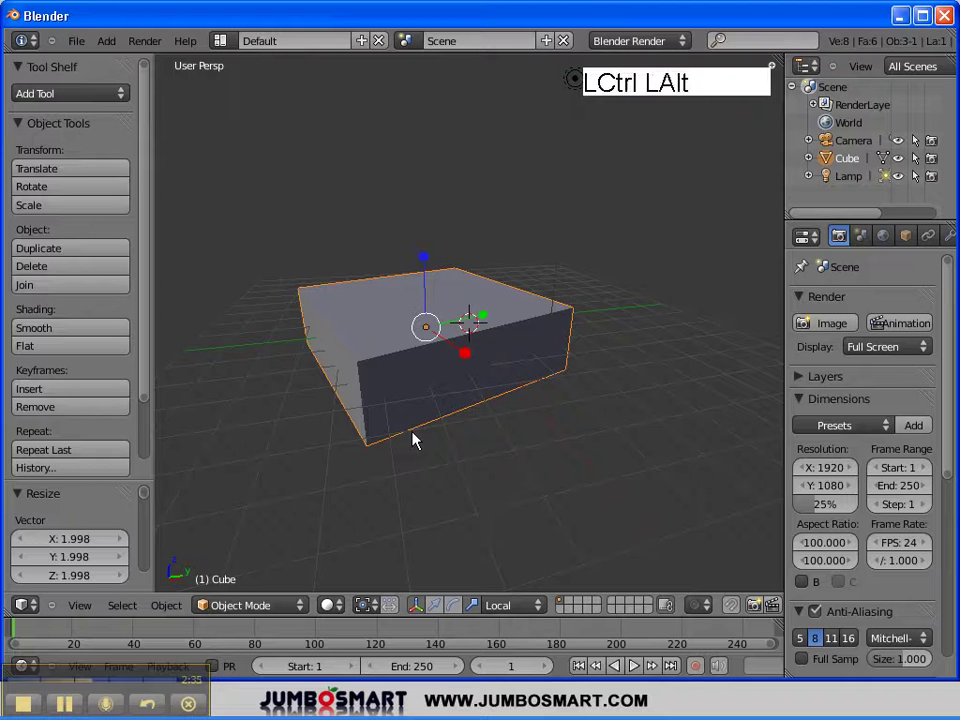
ctrl+alt+click(415, 440)
mouse_move(415, 440)
ctrl+alt+mouse_down()
mouse_move(420, 471)
mouse_move(415, 452)
ctrl+alt+mouse_up()
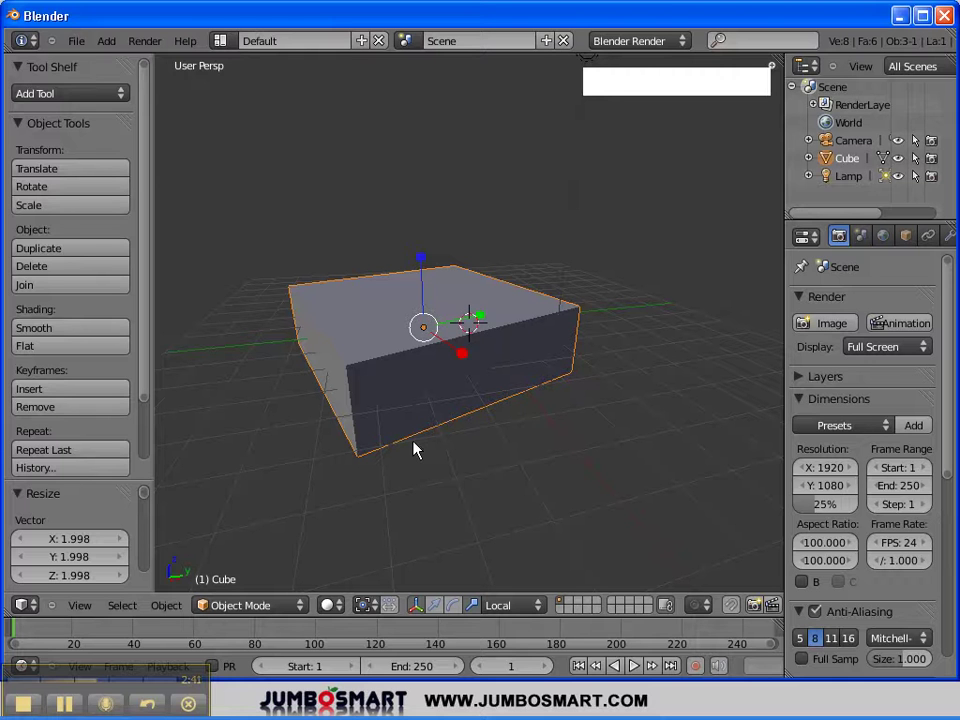
Step: Pan the 3D view so the cube sits higher in the viewport and view it from a lower angle
key(alt+shift)
alt+shift+drag(415, 450, 449, 434)
shift+middle_drag(493, 435, 504, 354)
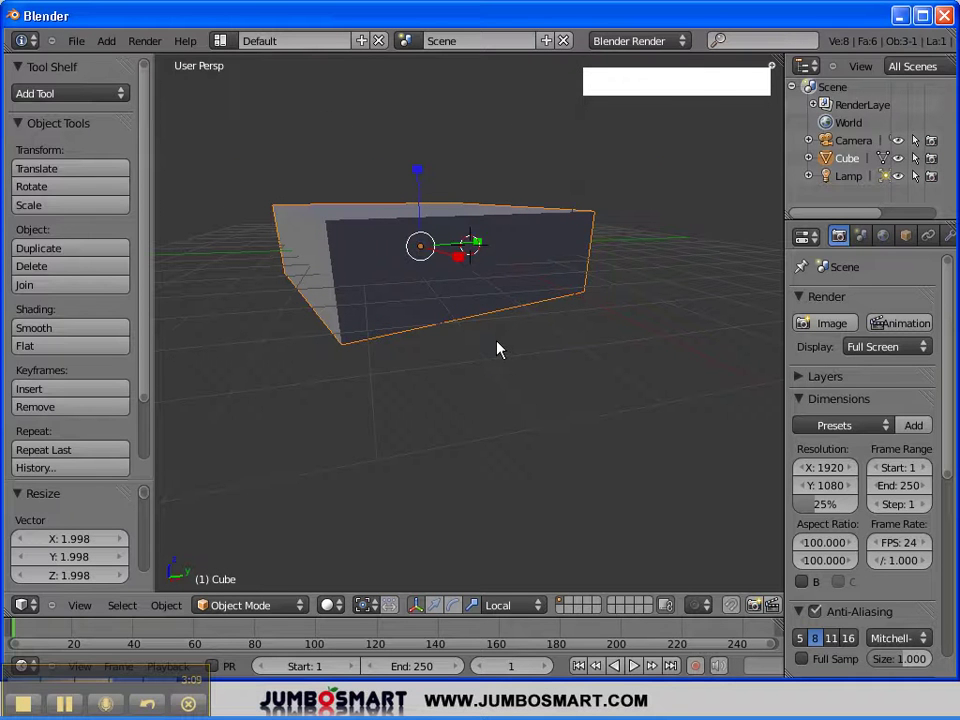
alt+click(499, 350)
Step: View the cube from the preset front, top and right viewpoints, finishing on the right view
key(KP_3)
key(KP_1)
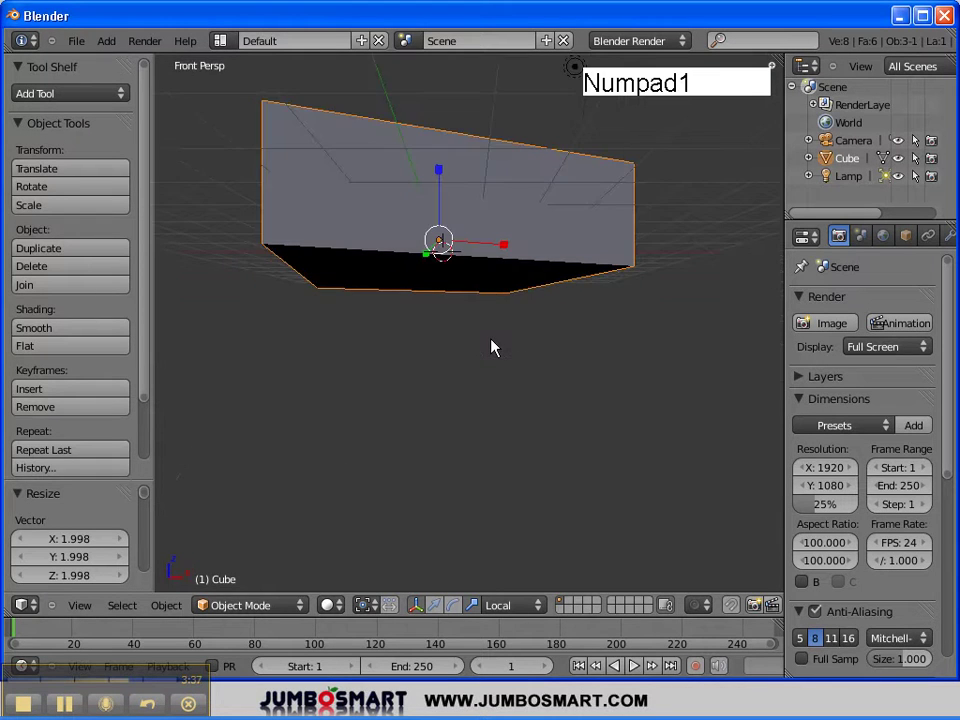
key(KP_7)
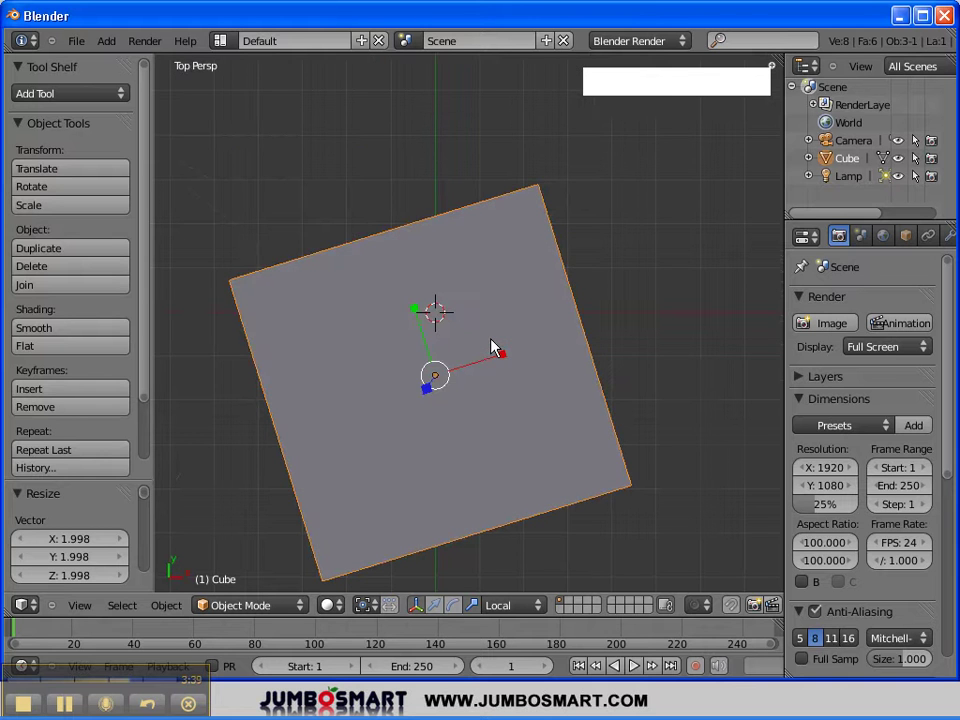
key(KP_1)
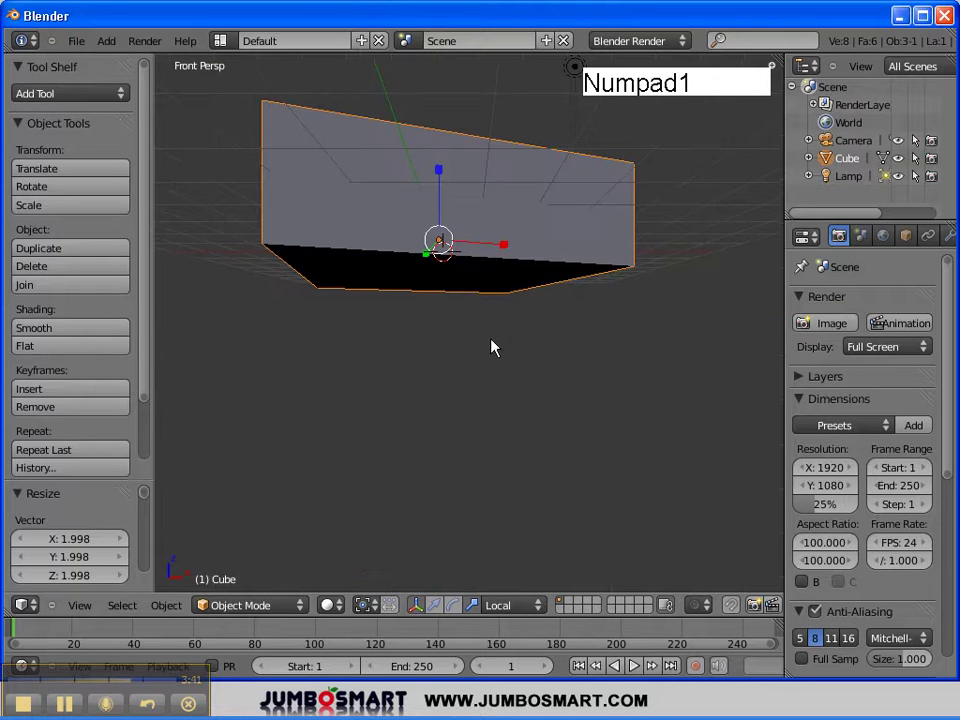
key(KP_3)
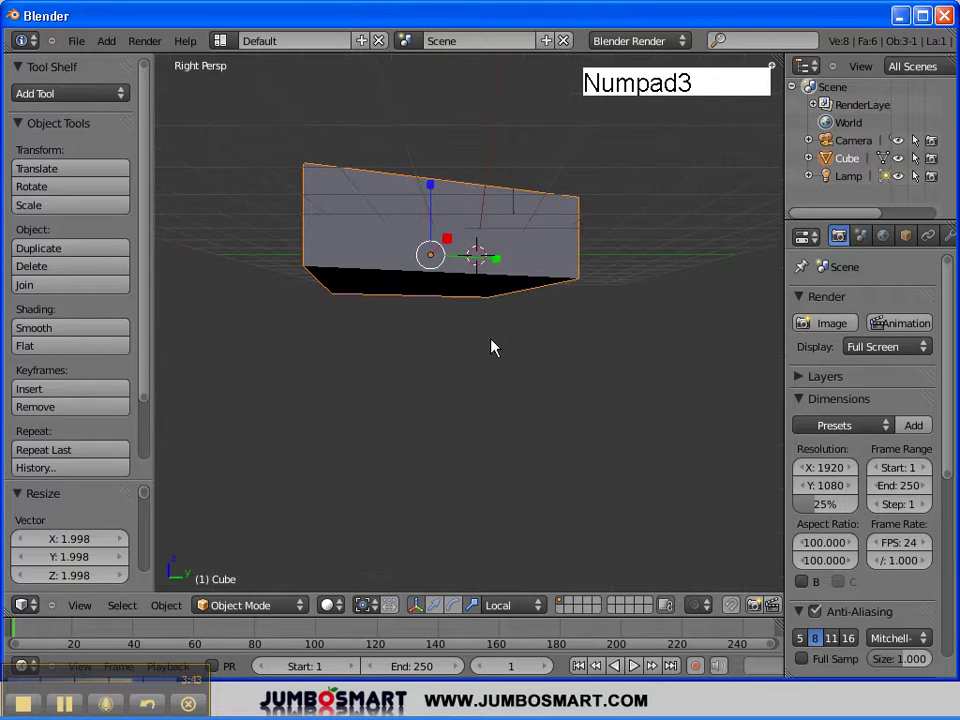
Step: Switch the right view to orthographic projection and orbit horizontally around the cube in fixed increments, first one way and partly back
key(KP_5)
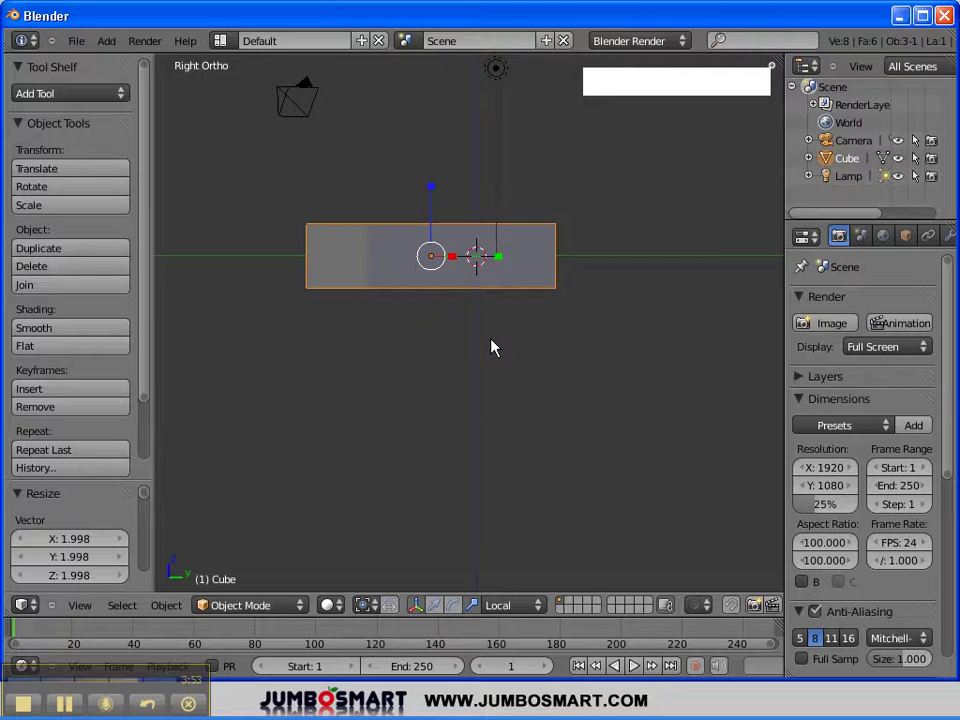
key(KP_4)
key(KP_4)
key(KP_4)
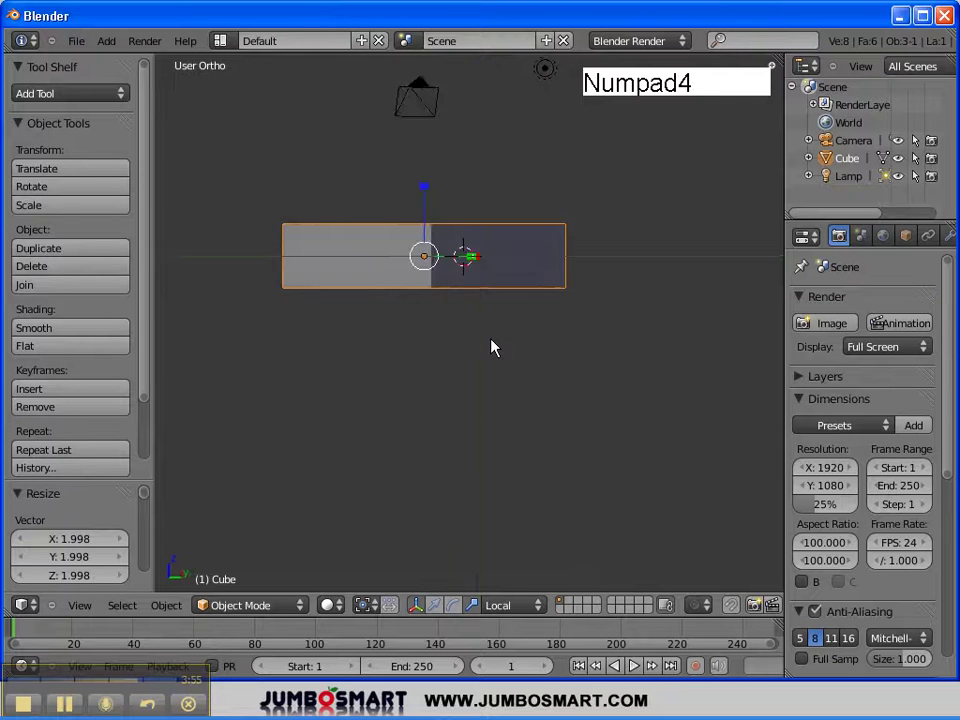
key(KP_4)
key(KP_4)
key(KP_4)
key(KP_4)
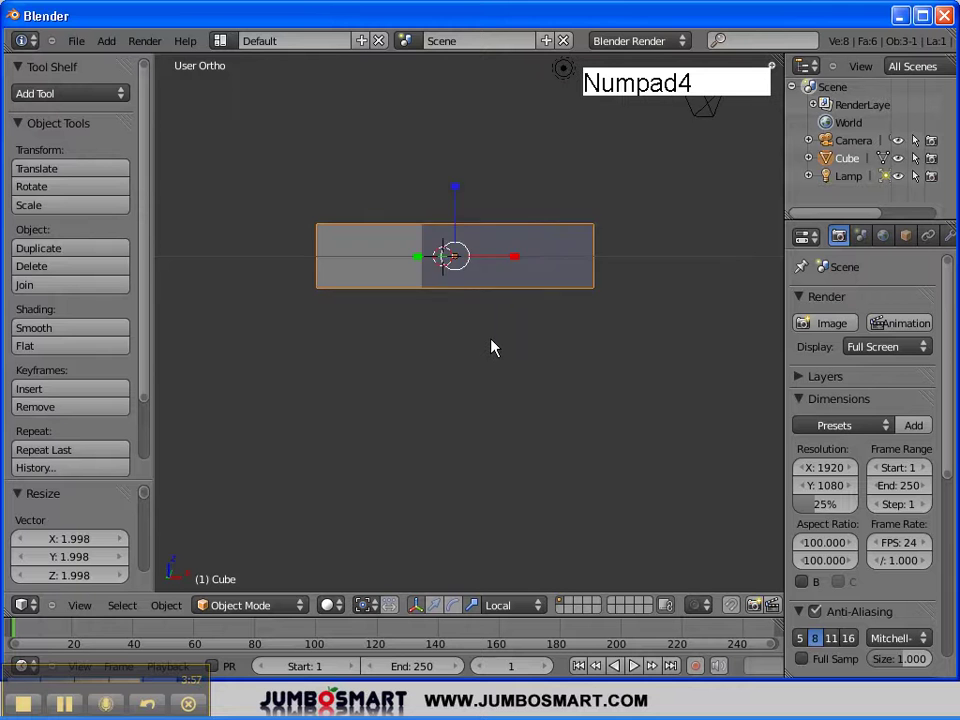
key(KP_6)
key(KP_6)
key(KP_6)
key(KP_6)
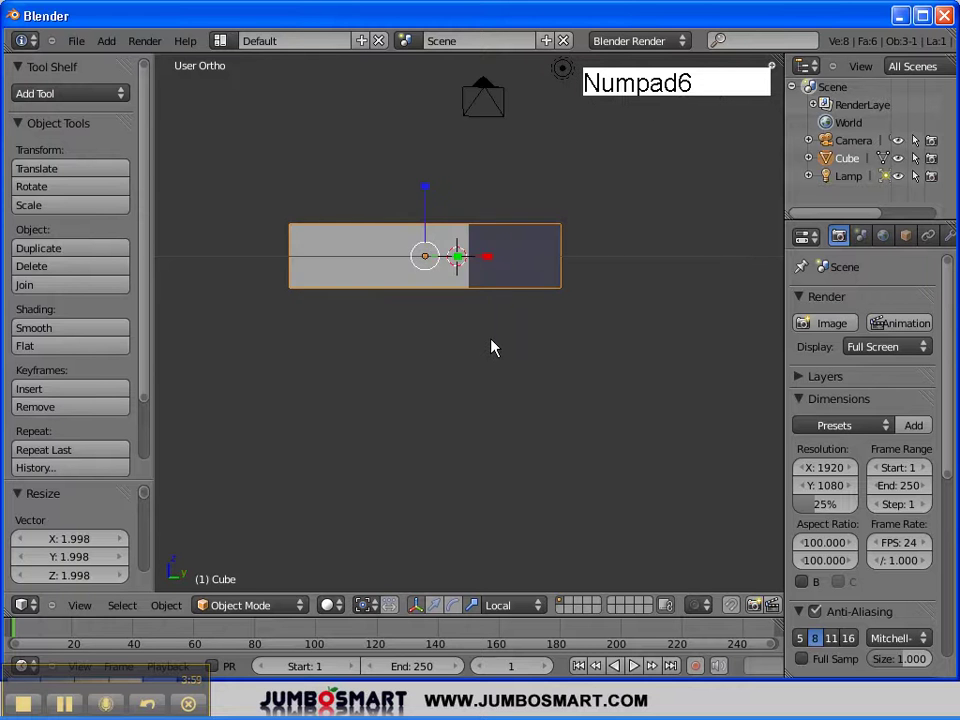
Step: Orbit the orthographic view one more increment sideways, then downward in fixed increments to view the cube from underneath
key(KP_6)
key(KP_2)
key(KP_2)
key(KP_2)
key(KP_2)
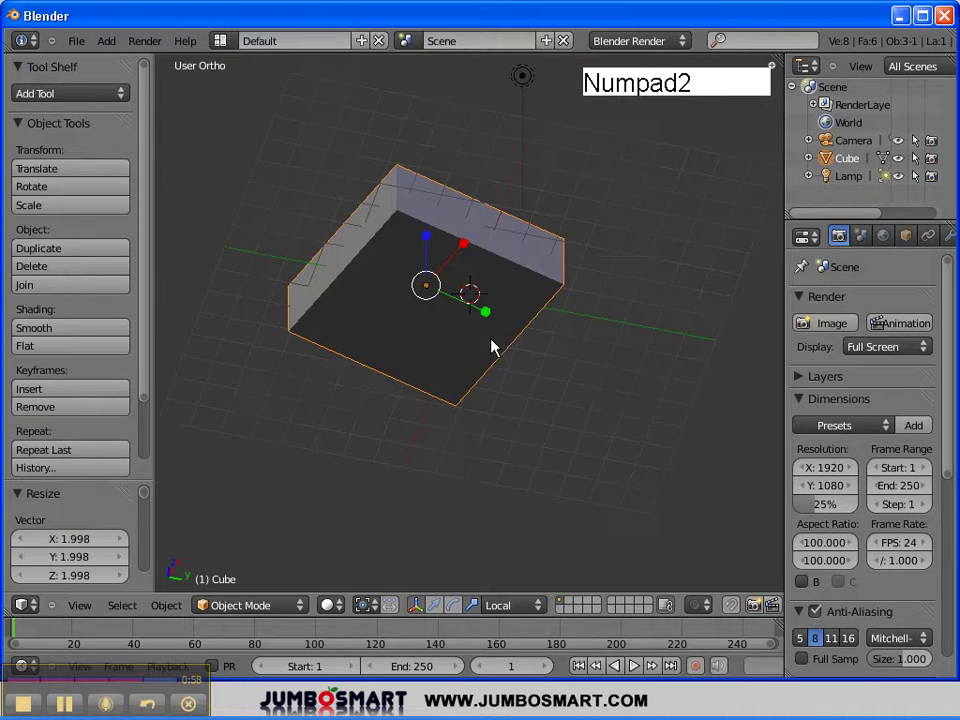
key(KP_2)
key(KP_2)
key(KP_2)
key(KP_2)
Step: Orbit the orthographic view upward in fixed increments until the cube is seen from above at an angle
key(KP_8)
key(KP_8)
key(KP_8)
key(KP_8)
key(KP_8)
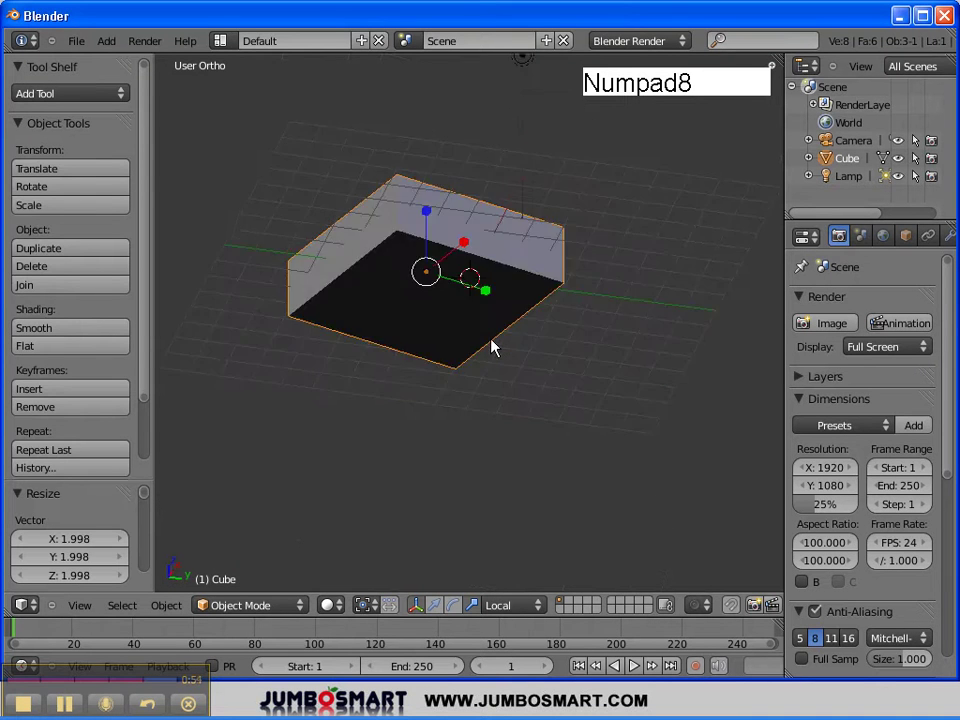
key(KP_8)
key(KP_8)
key(KP_8)
key(KP_8)
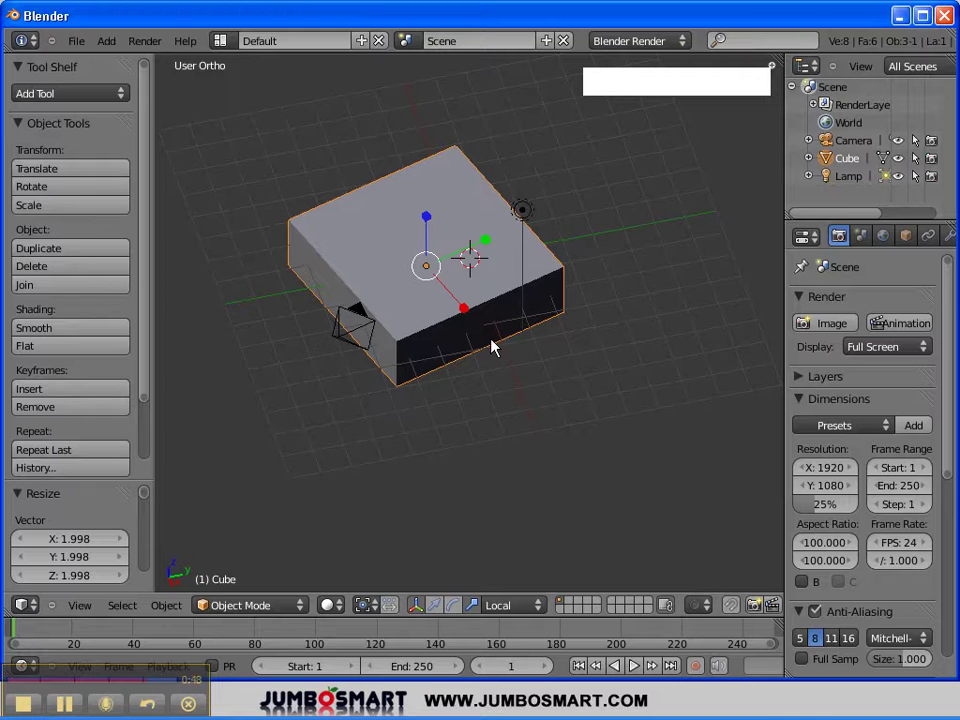
Step: View the cube through the camera, then from the preset front viewpoint in orthographic projection
key(KP_0)
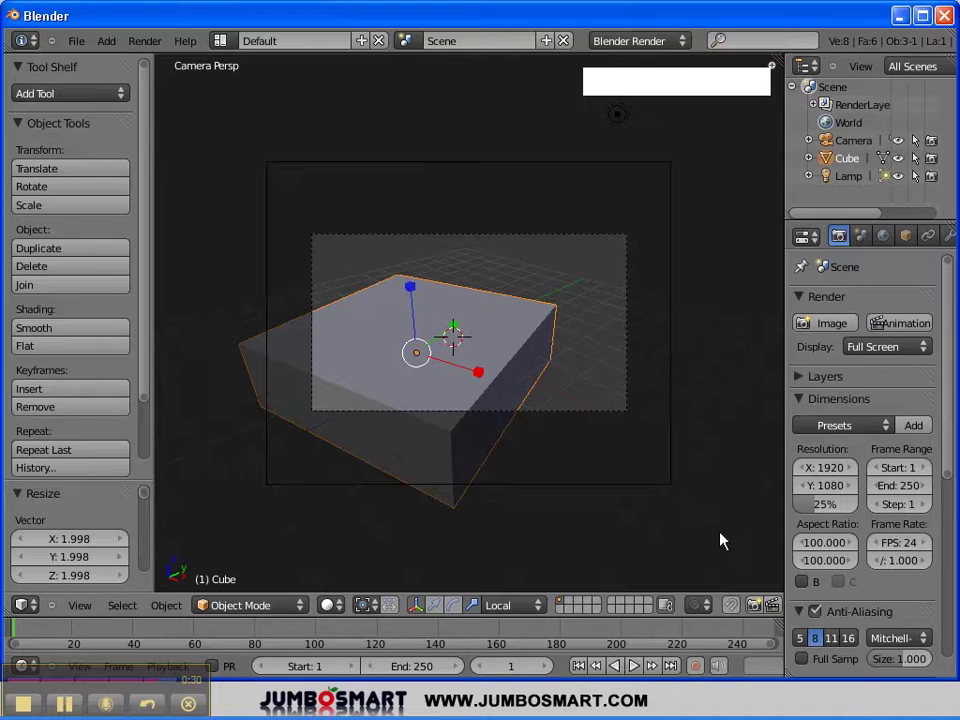
key(KP_1)
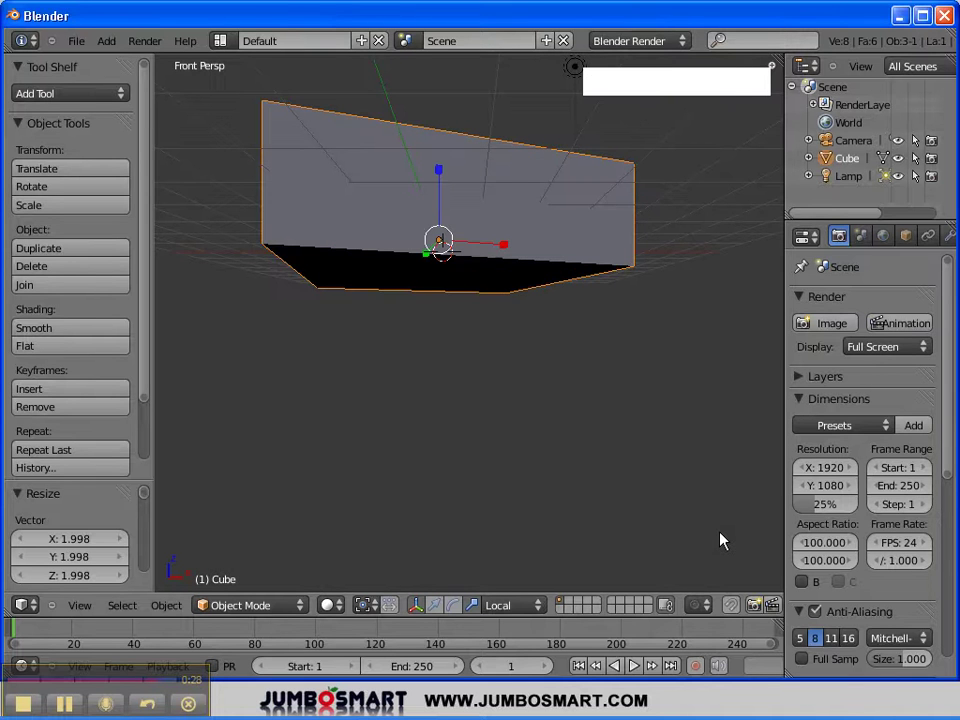
key(KP_5)
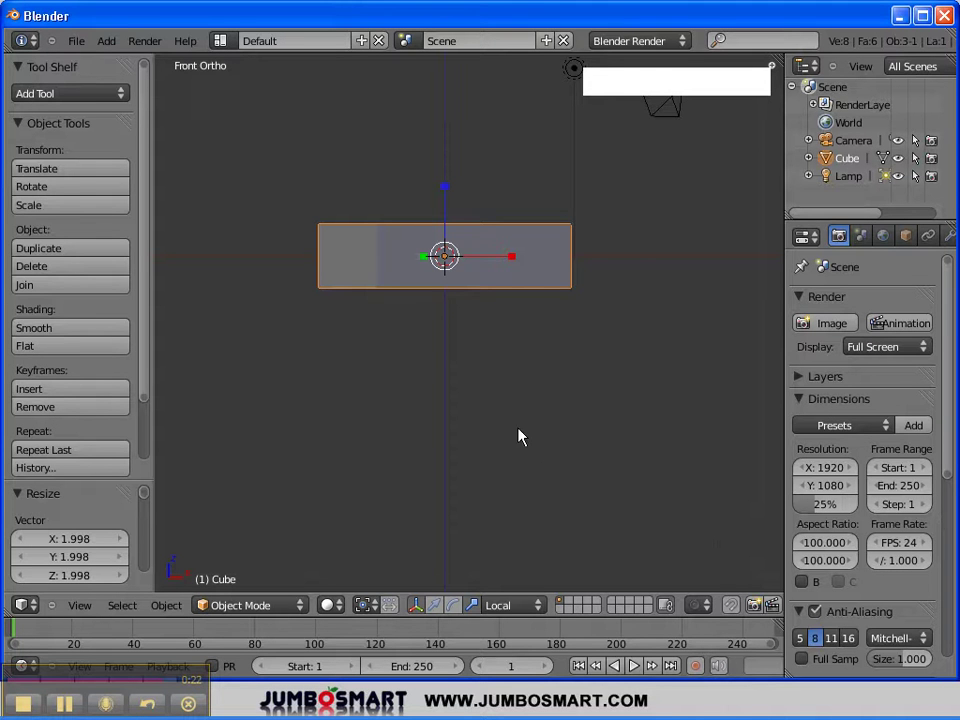
Step: Orbit freely from the front view to an angled view above the cube, zooming in and back out
middle_drag(463, 371, 508, 497)
scroll(514, 495, up, 2)
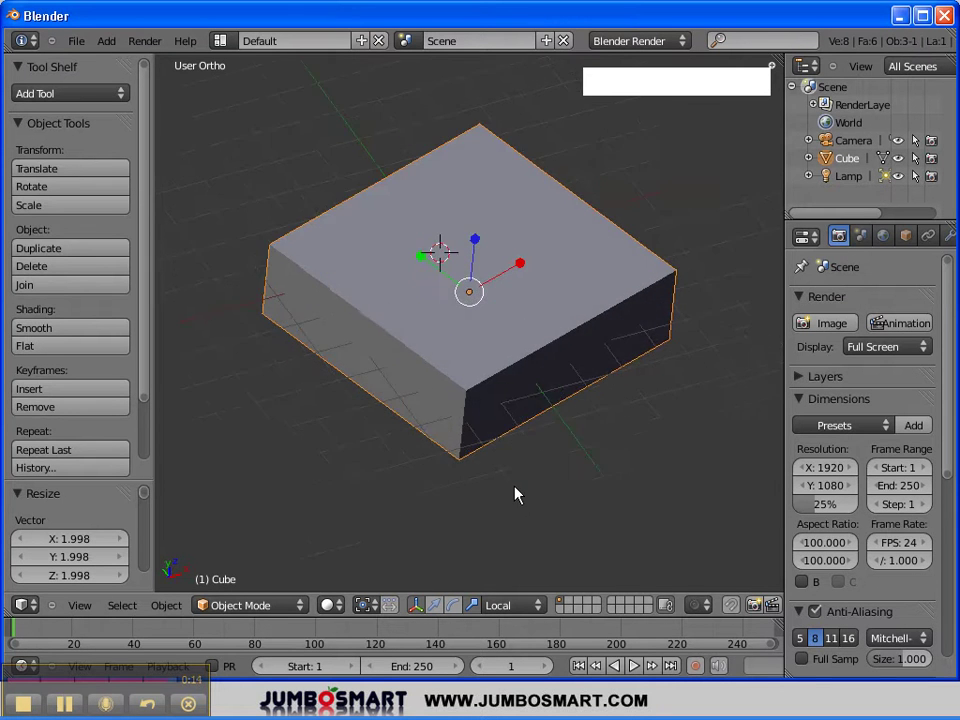
scroll(530, 478, down, 2)
middle_drag(549, 463, 500, 481)
Step: Switch to the translate manipulator and move the cube along its local X axis, about 0.79 in X and 0.245 in Y
click(433, 605)
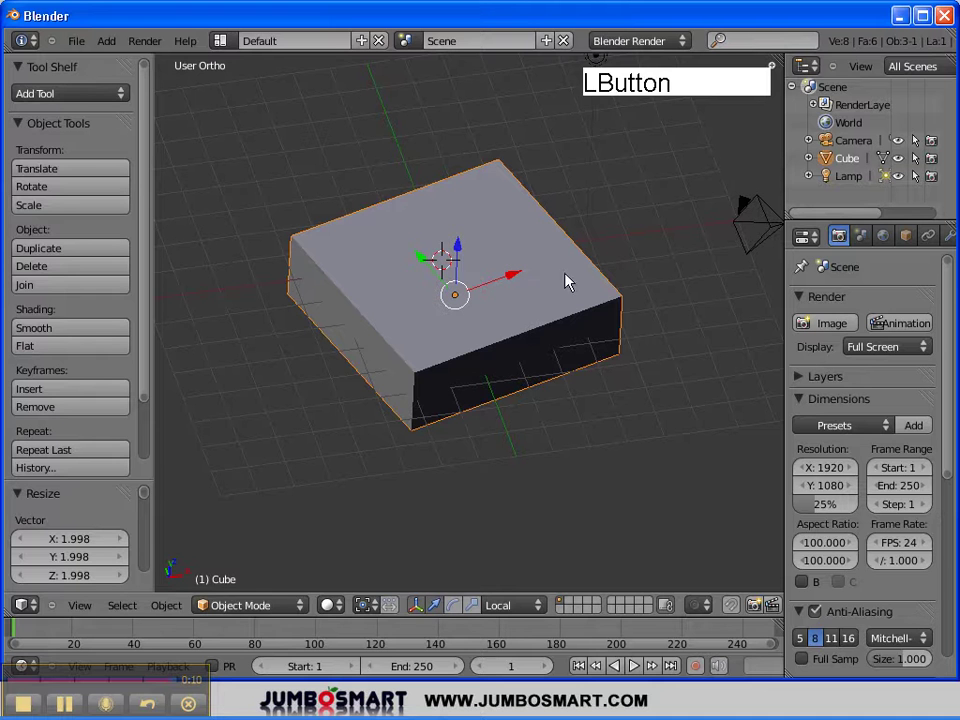
drag(514, 279, 536, 283)
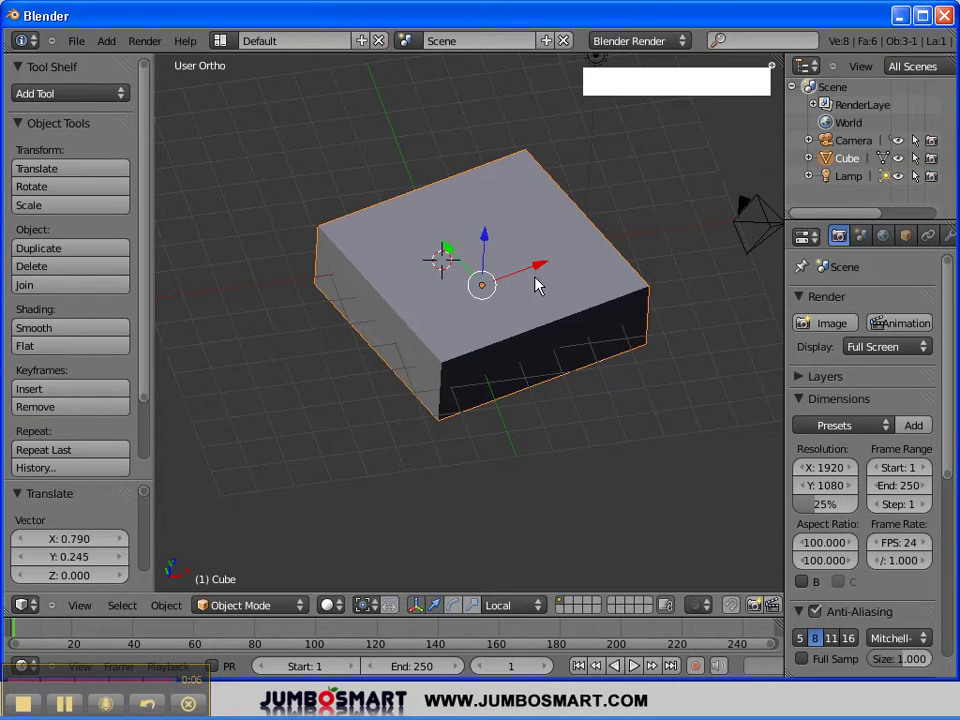
middle_drag(506, 328, 478, 367)
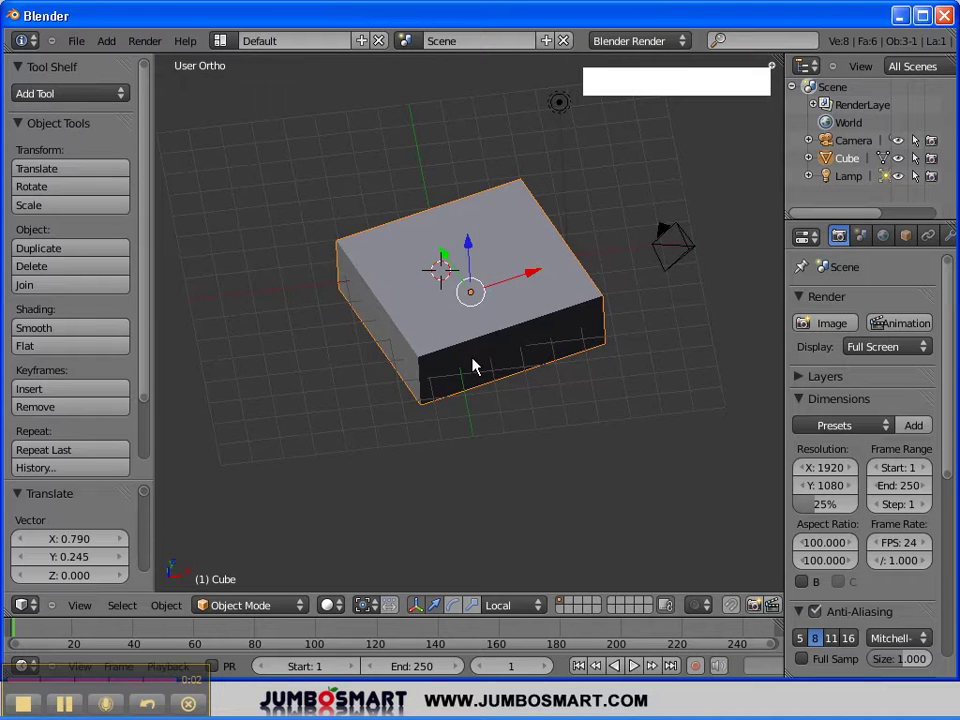